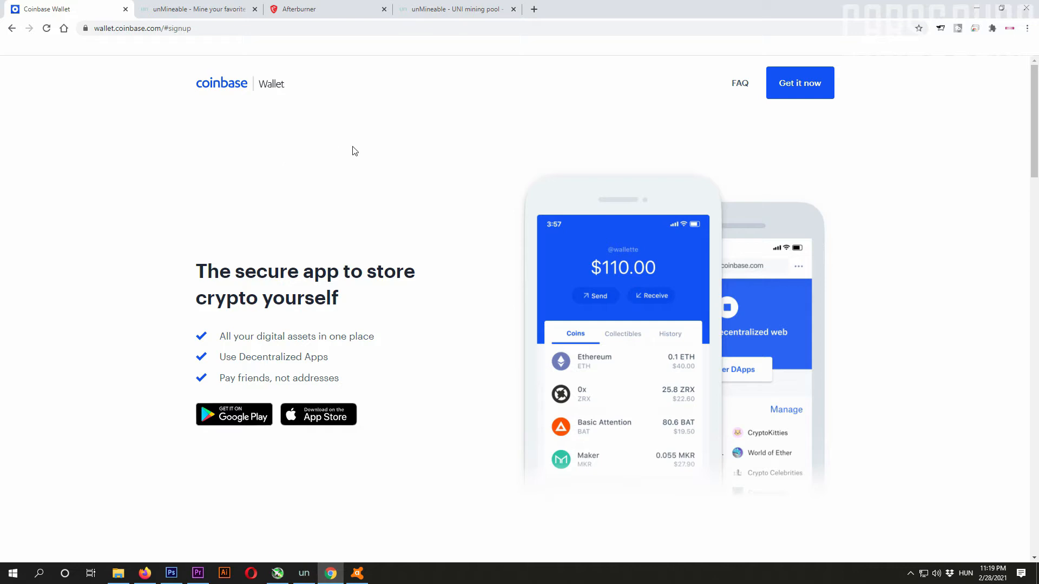
Step: Go to the option for getting the Coinbase Wallet app on its website
{"action": "left_click", "coordinate": [816, 85]}
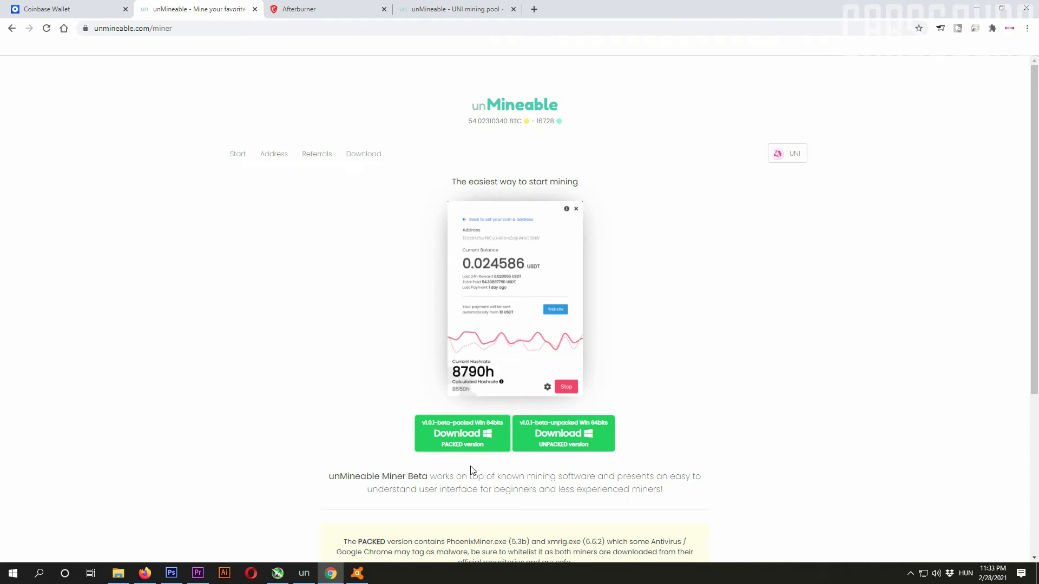
Step: Download the packed Windows 64-bit version of unMineable Miner v1.0.1-beta and show the downloaded archive in its folder
{"action": "left_click", "coordinate": [459, 433]}
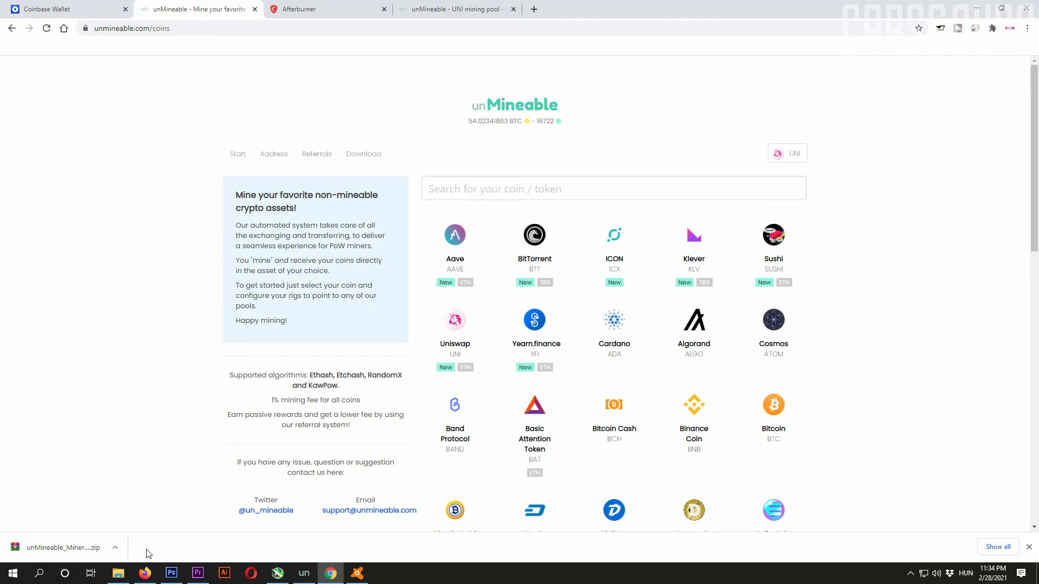
{"action": "left_click", "coordinate": [116, 547]}
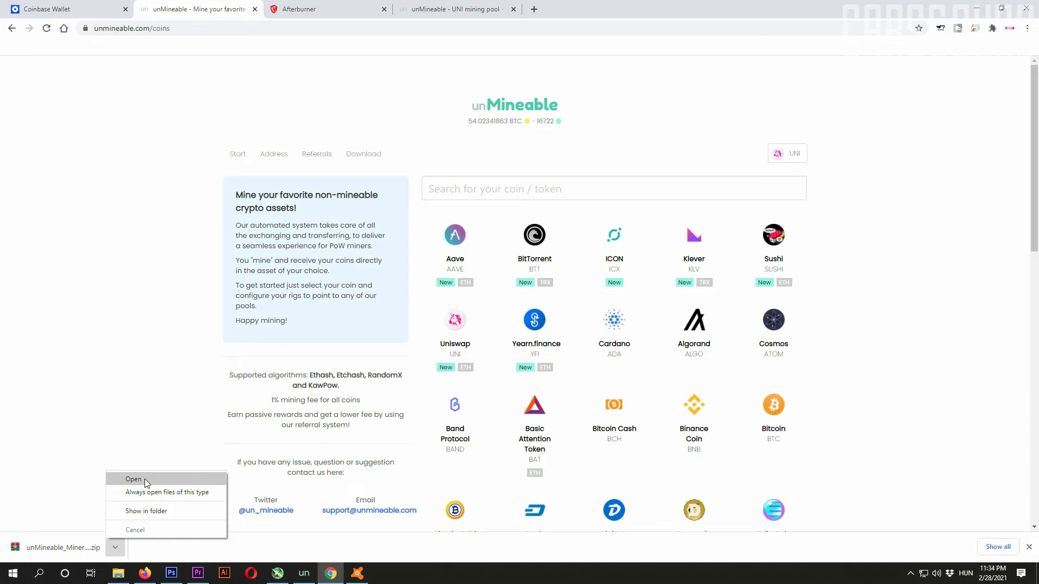
{"action": "left_click", "coordinate": [145, 512]}
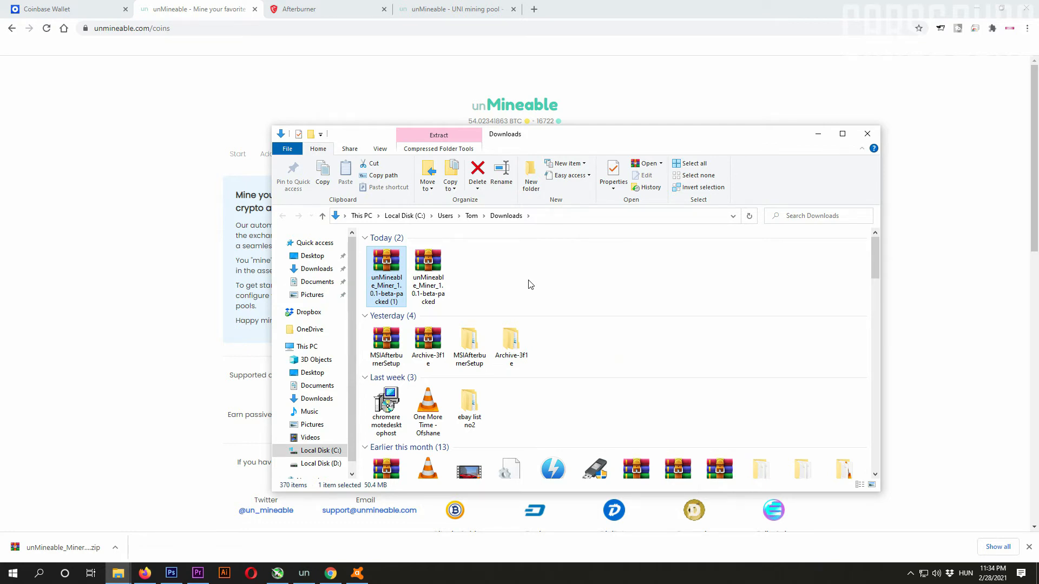
Step: Extract the newly downloaded unMineable_Miner_1.0.1-beta-packed (1) archive with WinRAR, choosing C:\Miners as the destination
{"action": "right_click", "coordinate": [393, 275]}
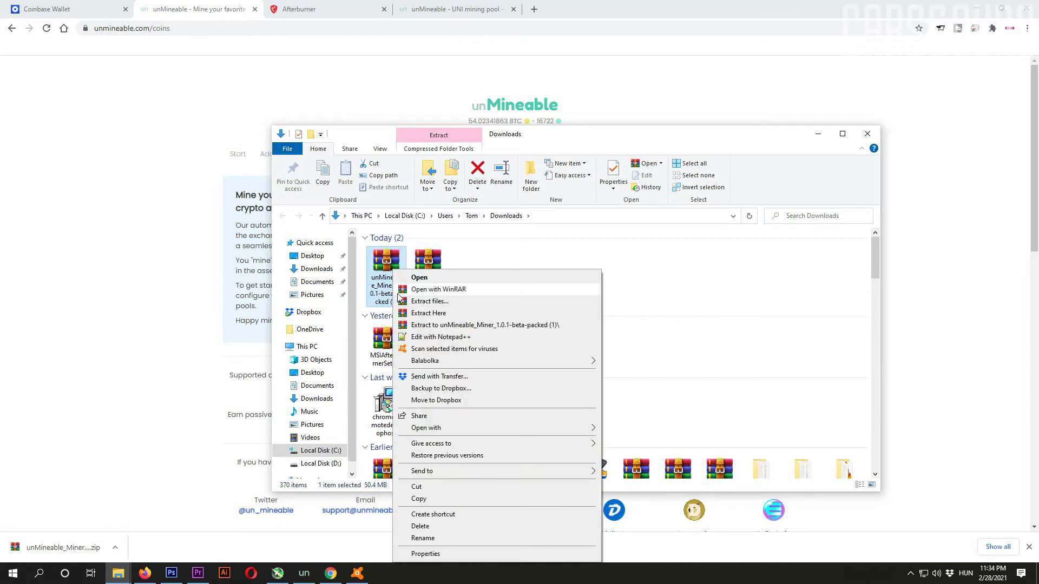
{"action": "left_click", "coordinate": [427, 301]}
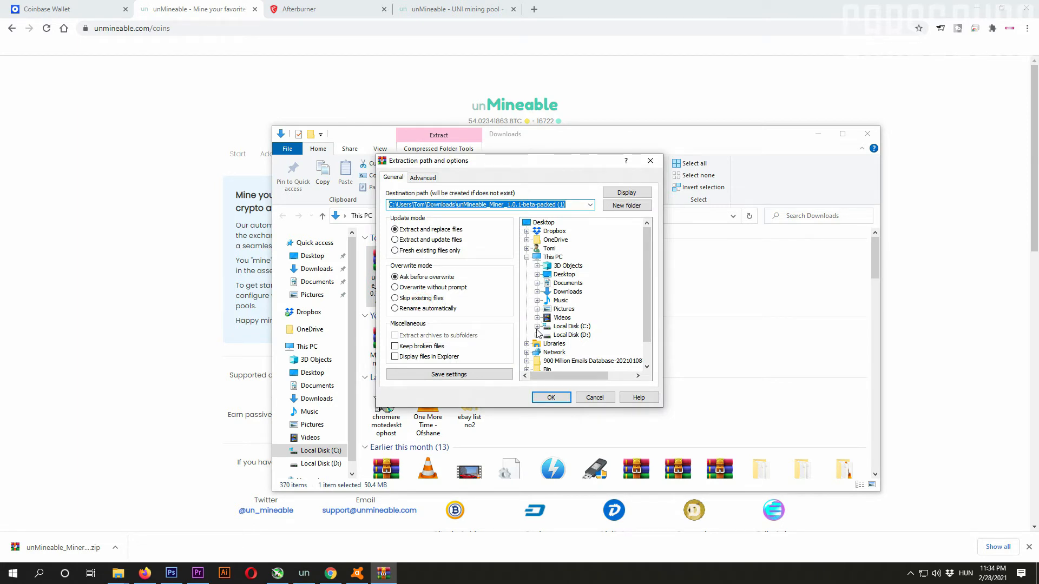
{"action": "left_click", "coordinate": [538, 327]}
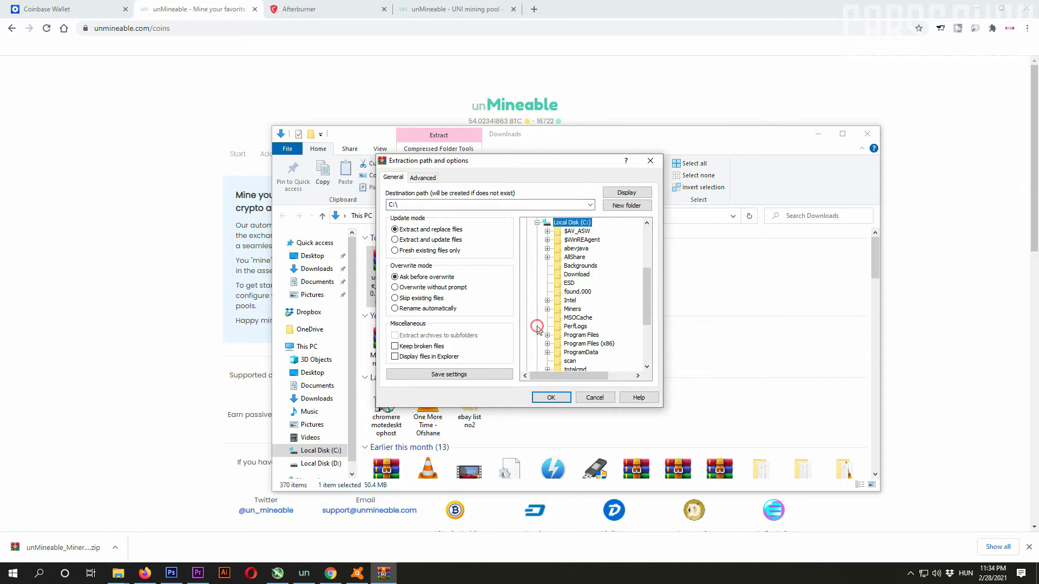
{"action": "scroll", "coordinate": [554, 325], "scroll_direction": "down", "scroll_amount": 1}
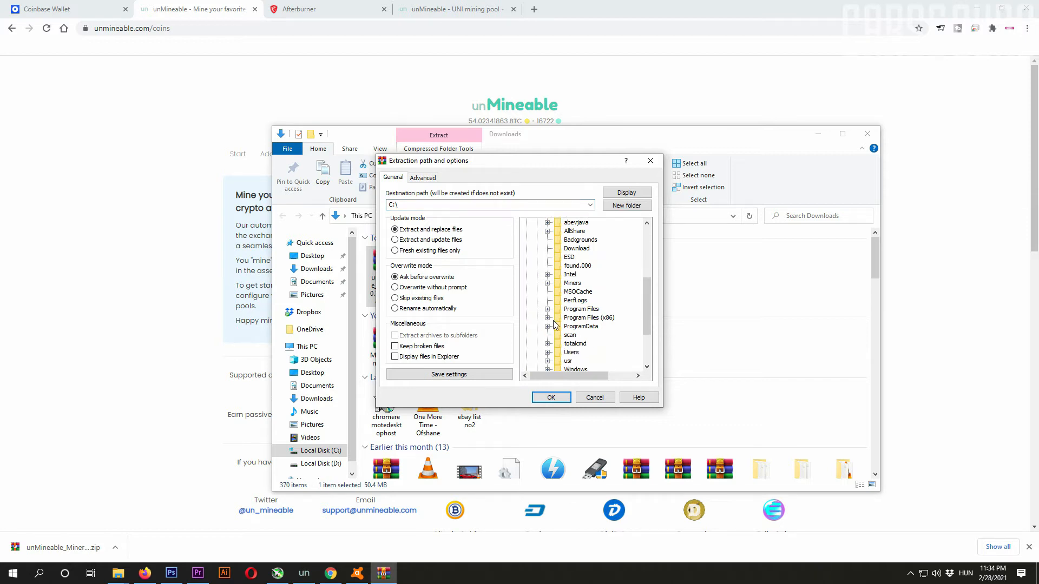
{"action": "left_click", "coordinate": [574, 283]}
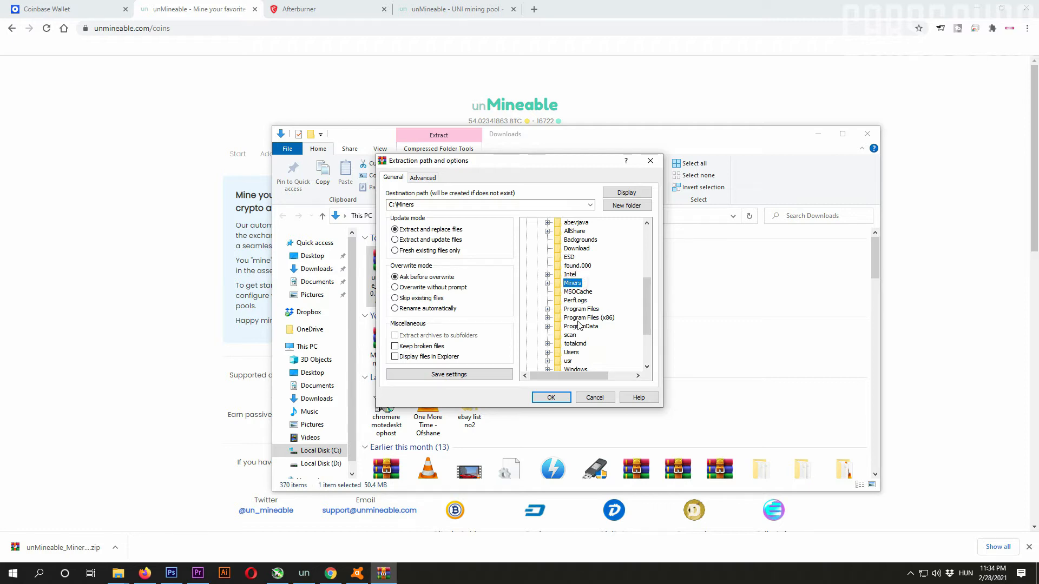
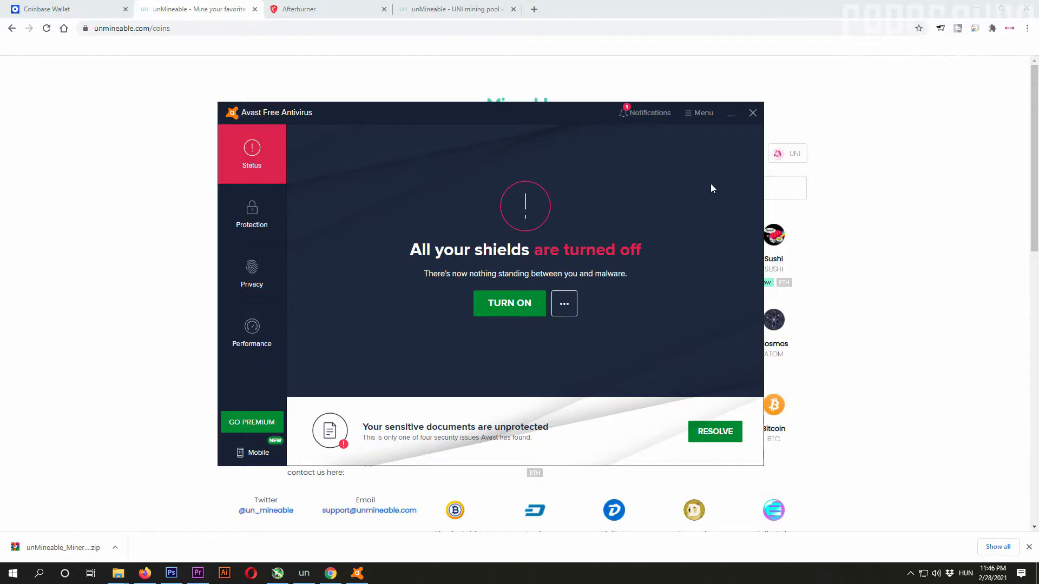
Step: Set up a new antivirus exception, choosing the Miners folder on Local Disk (C:) as the area to exclude
{"action": "left_click", "coordinate": [699, 113]}
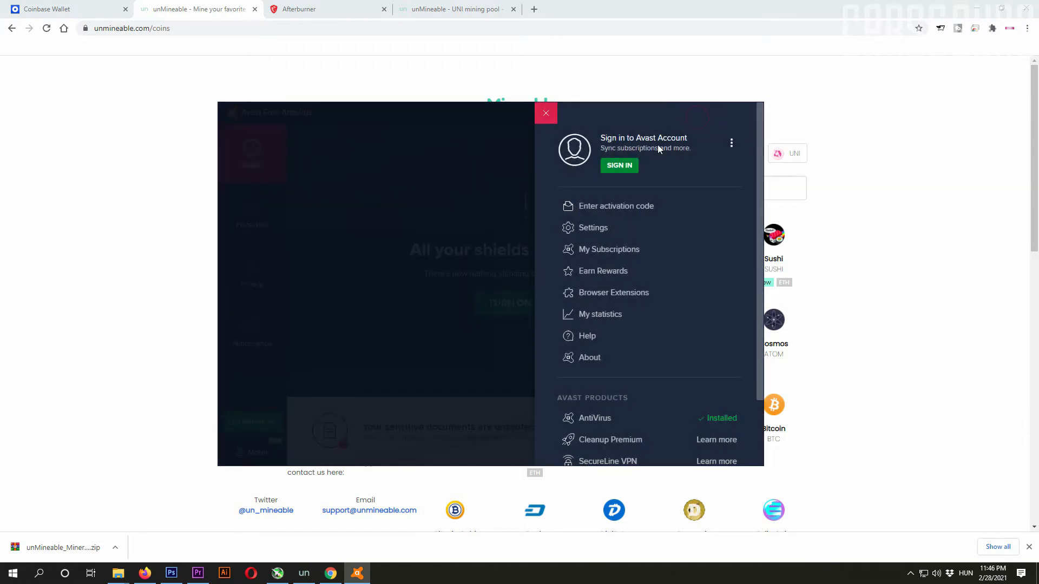
{"action": "left_click", "coordinate": [586, 230]}
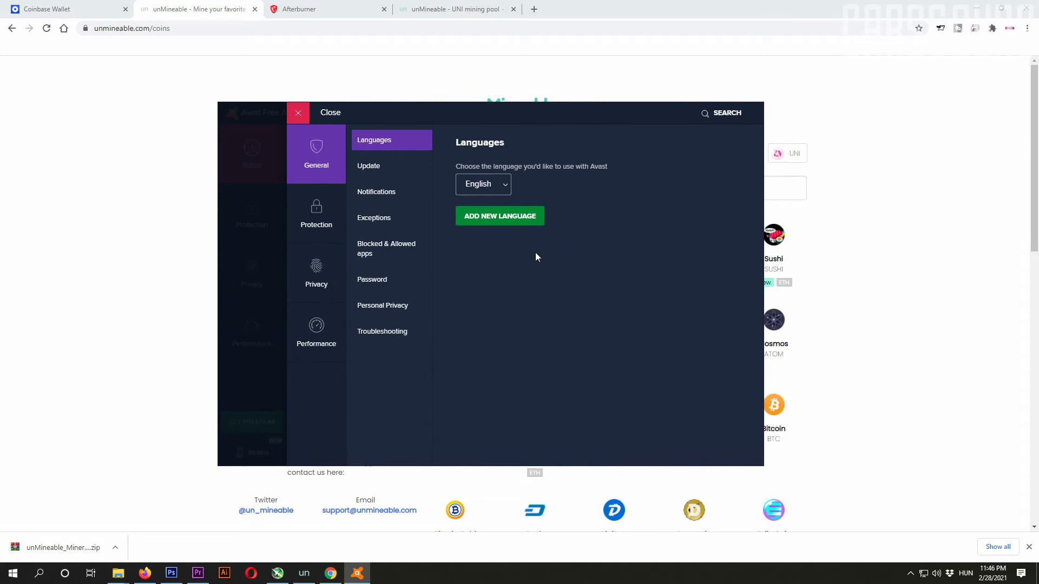
{"action": "left_click", "coordinate": [384, 222]}
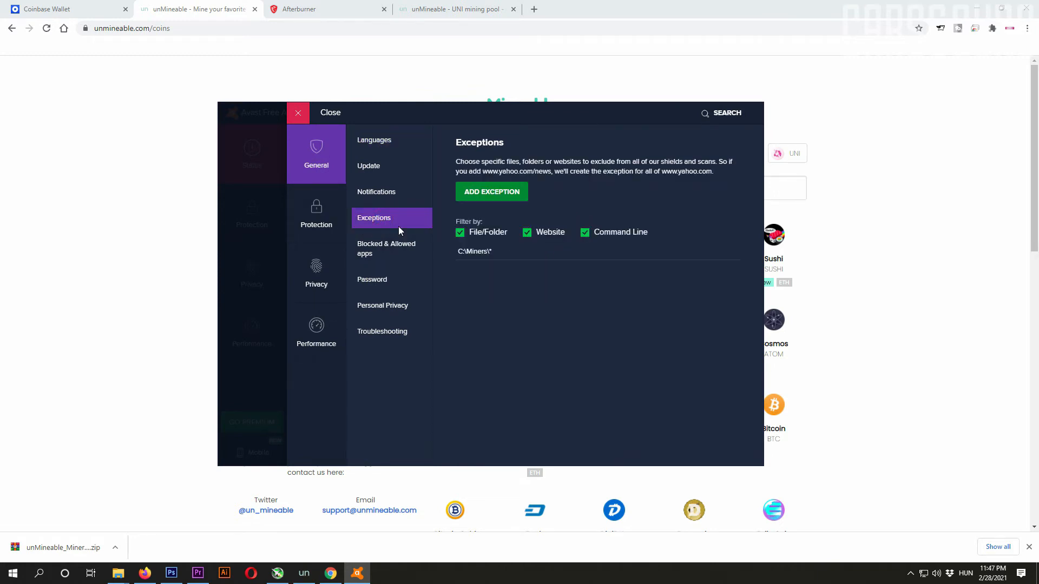
{"action": "left_click", "coordinate": [484, 192]}
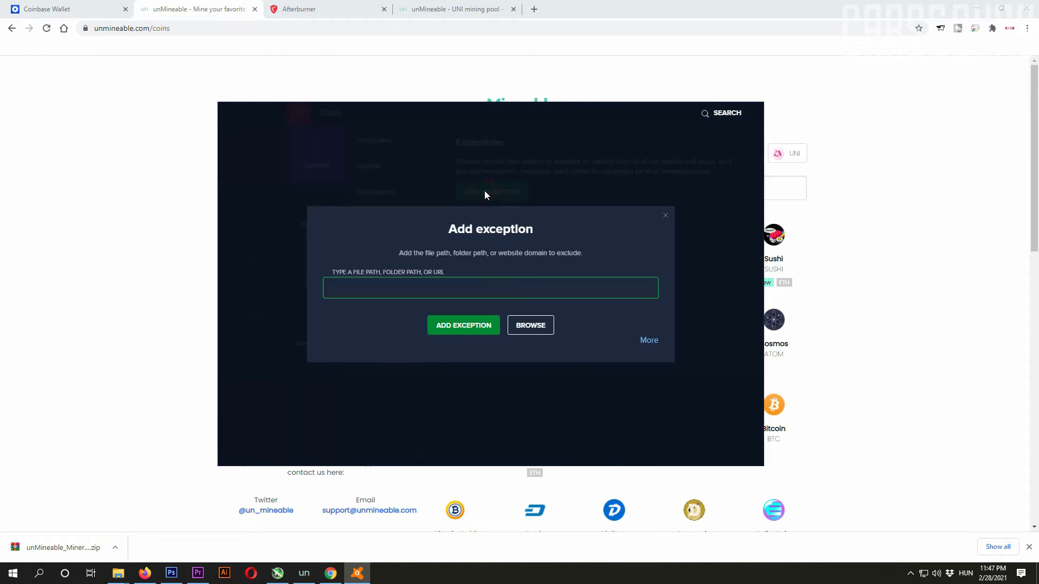
{"action": "left_click", "coordinate": [535, 327]}
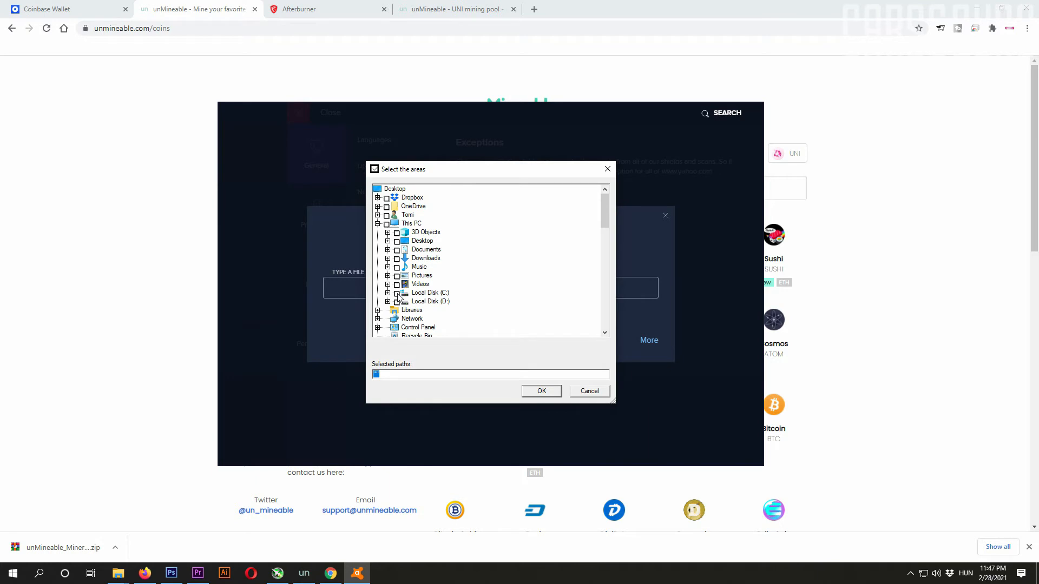
{"action": "left_click", "coordinate": [387, 293]}
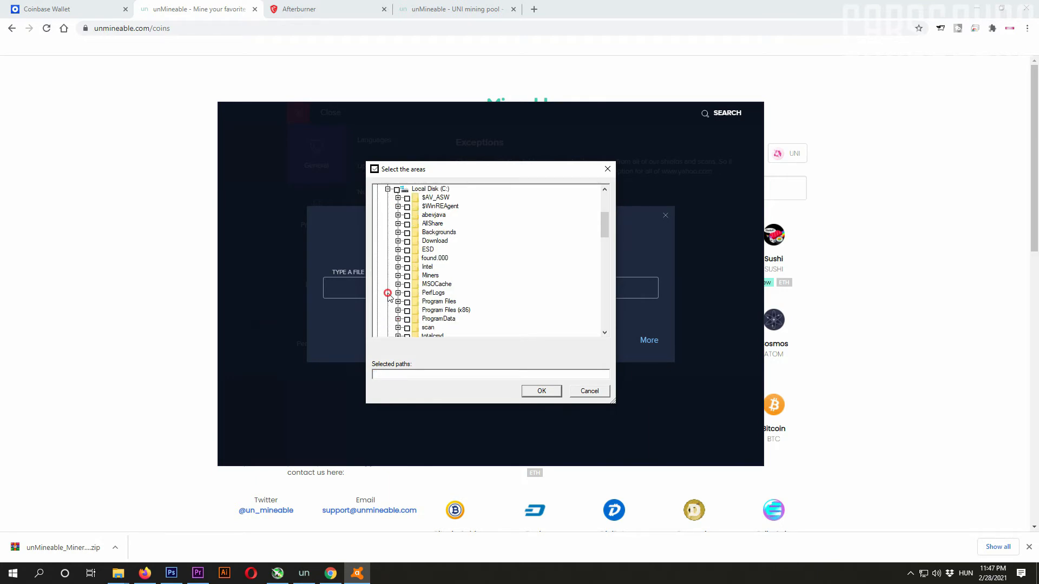
{"action": "left_click", "coordinate": [406, 276]}
{"action": "left_click", "coordinate": [541, 390]}
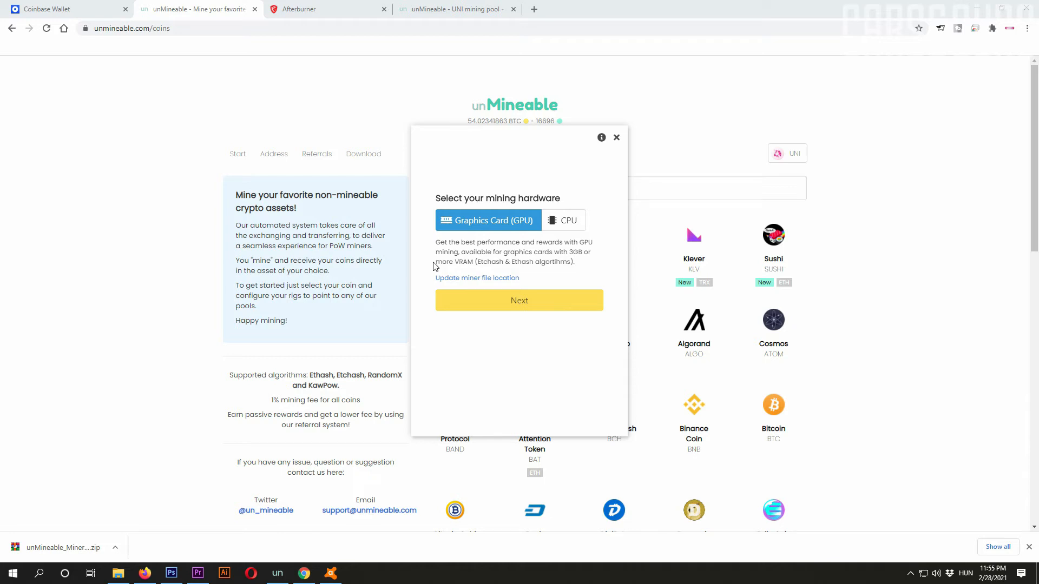
Step: Compare the CPU option, then choose Graphics Card (GPU) as the mining hardware and continue to the coin setup
{"action": "left_click", "coordinate": [566, 222]}
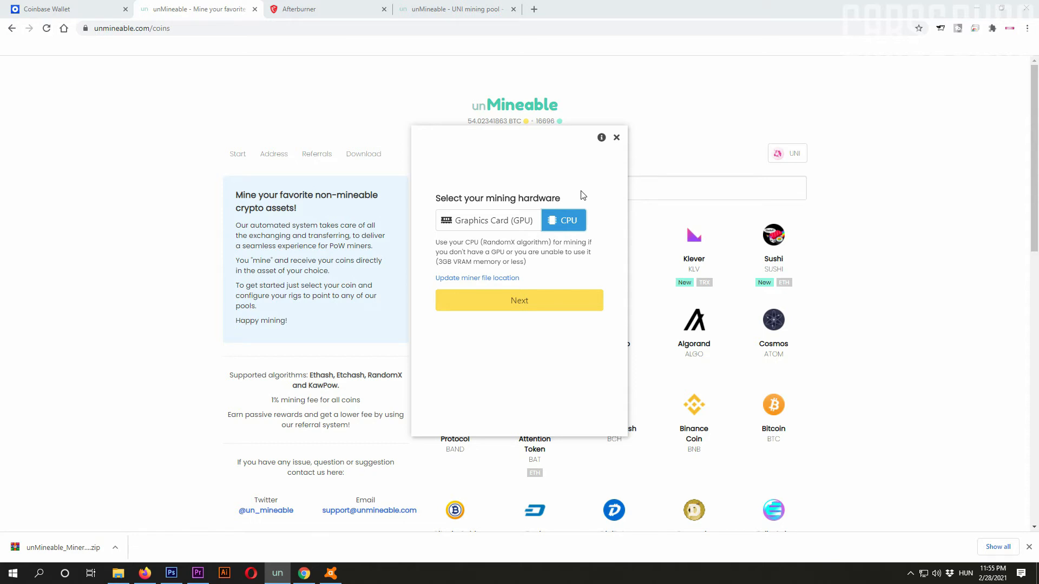
{"action": "left_click", "coordinate": [484, 222]}
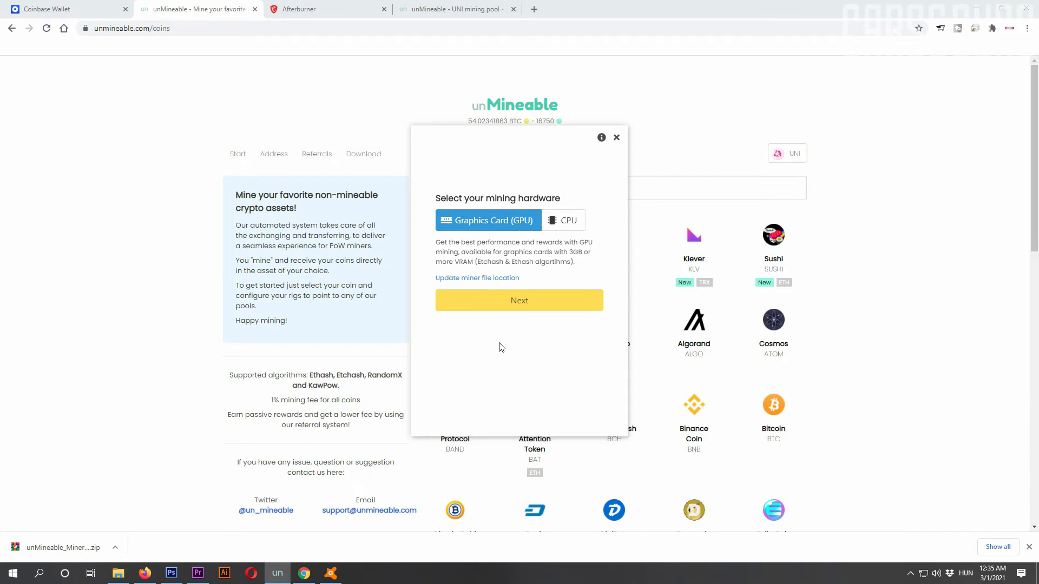
{"action": "left_click", "coordinate": [521, 306]}
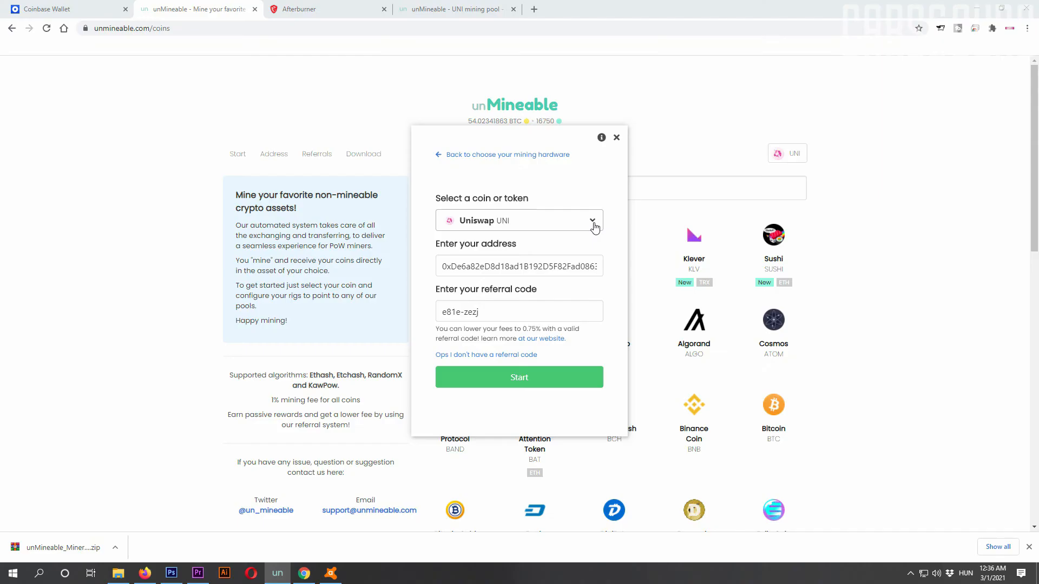
Step: Look through the whole list of coins and tokens available for mining
{"action": "left_click", "coordinate": [594, 226]}
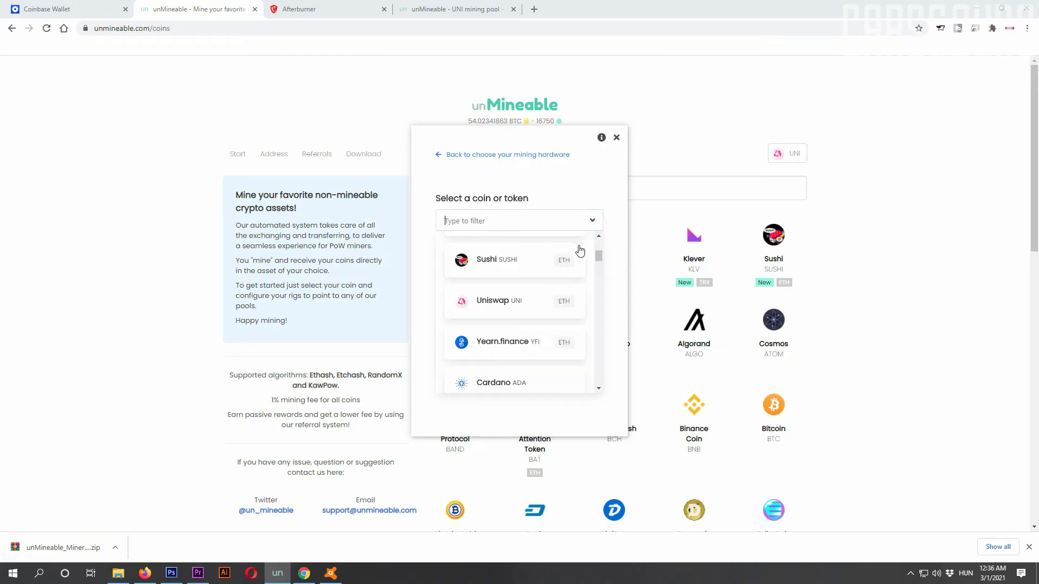
{"action": "scroll", "coordinate": [580, 250], "scroll_direction": "up", "scroll_amount": 5}
{"action": "scroll", "coordinate": [540, 281], "scroll_direction": "down", "scroll_amount": 1}
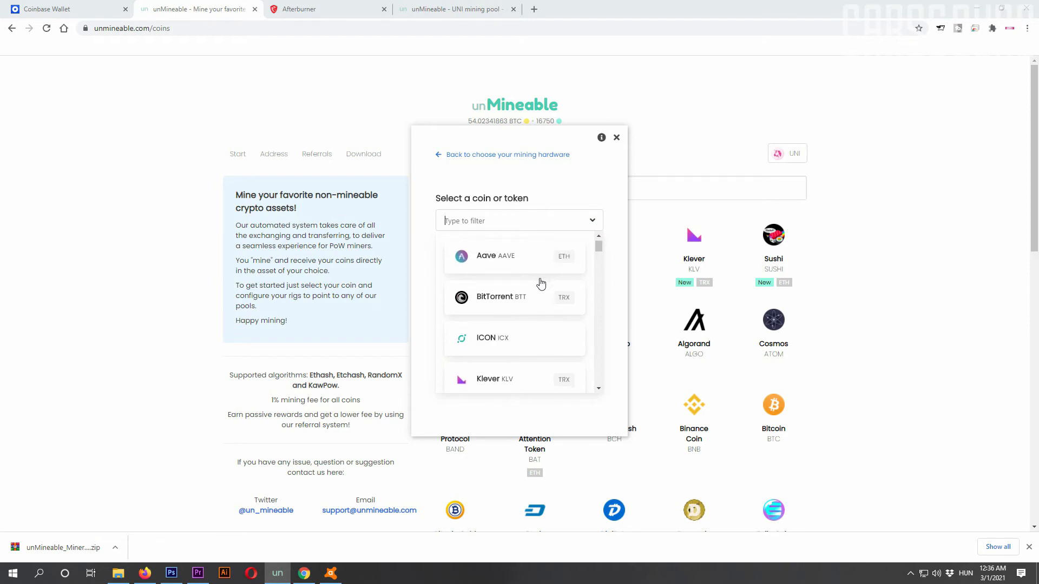
{"action": "scroll", "coordinate": [541, 282], "scroll_direction": "down", "scroll_amount": 3}
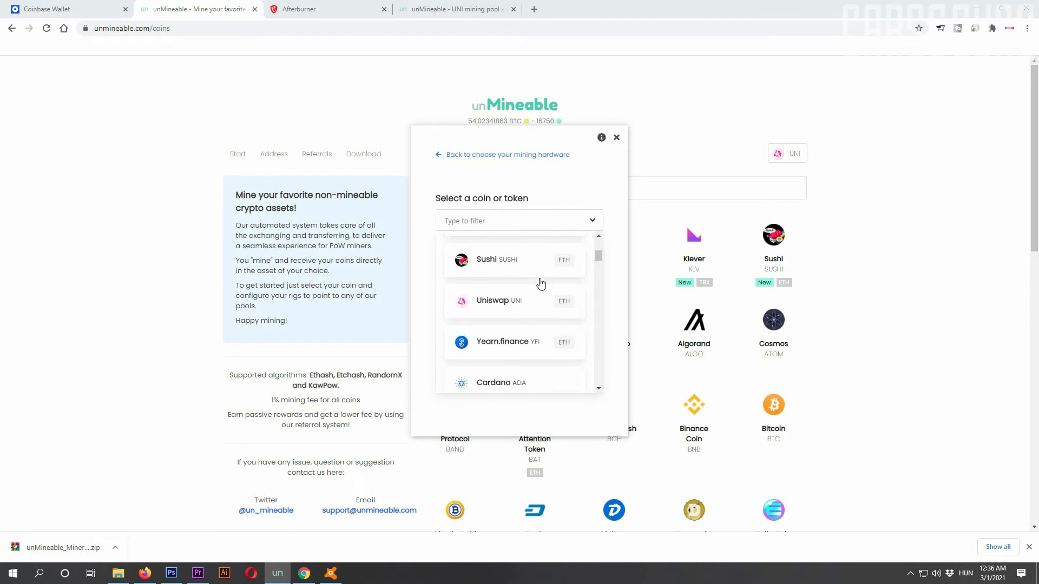
{"action": "scroll", "coordinate": [540, 284], "scroll_direction": "down", "scroll_amount": 1}
{"action": "scroll", "coordinate": [541, 283], "scroll_direction": "down", "scroll_amount": 1}
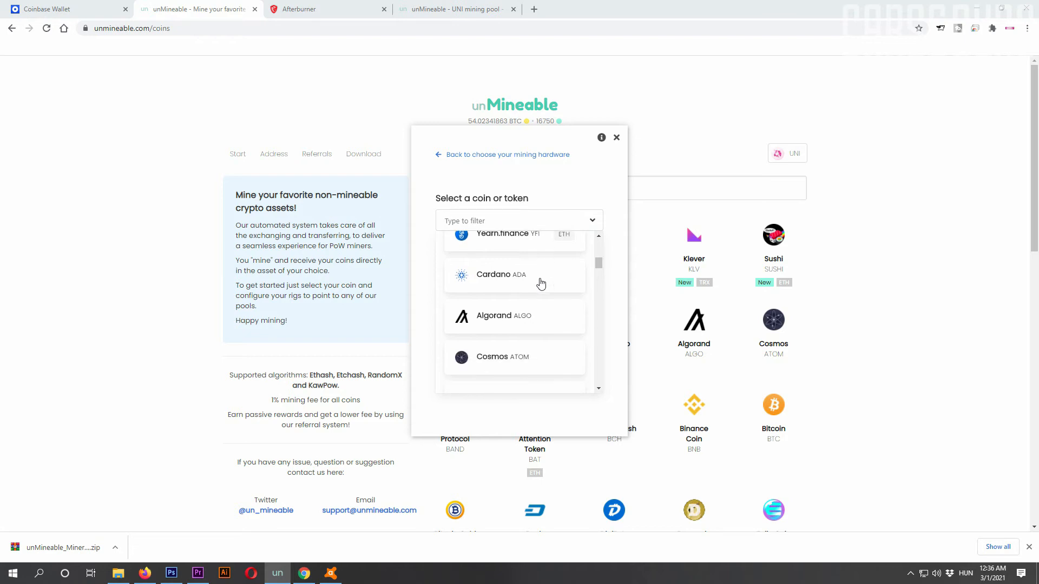
{"action": "scroll", "coordinate": [540, 282], "scroll_direction": "down", "scroll_amount": 2}
{"action": "scroll", "coordinate": [540, 282], "scroll_direction": "down", "scroll_amount": 1}
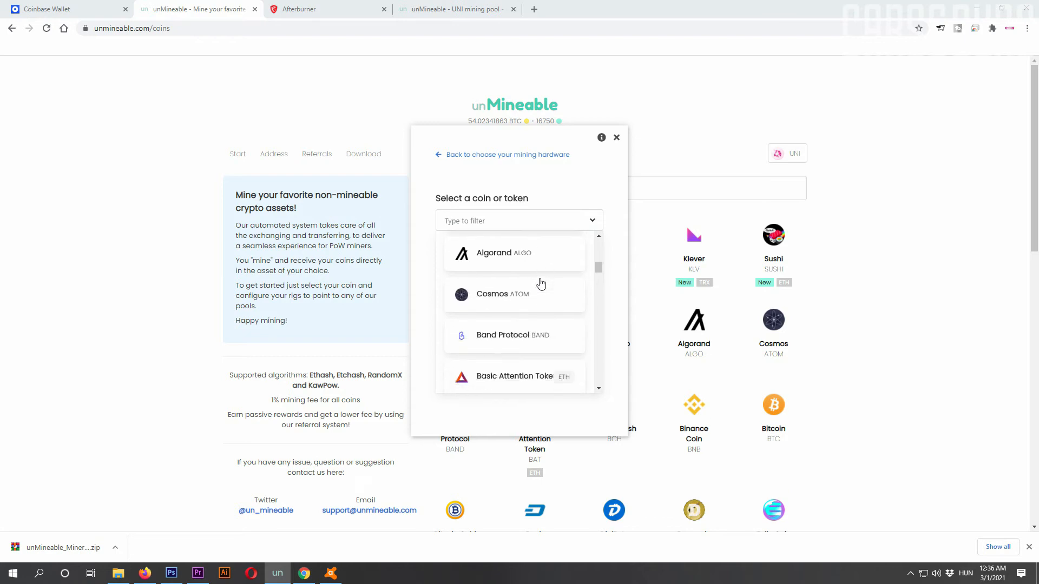
{"action": "scroll", "coordinate": [541, 283], "scroll_direction": "down", "scroll_amount": 1}
{"action": "scroll", "coordinate": [541, 284], "scroll_direction": "down", "scroll_amount": 1}
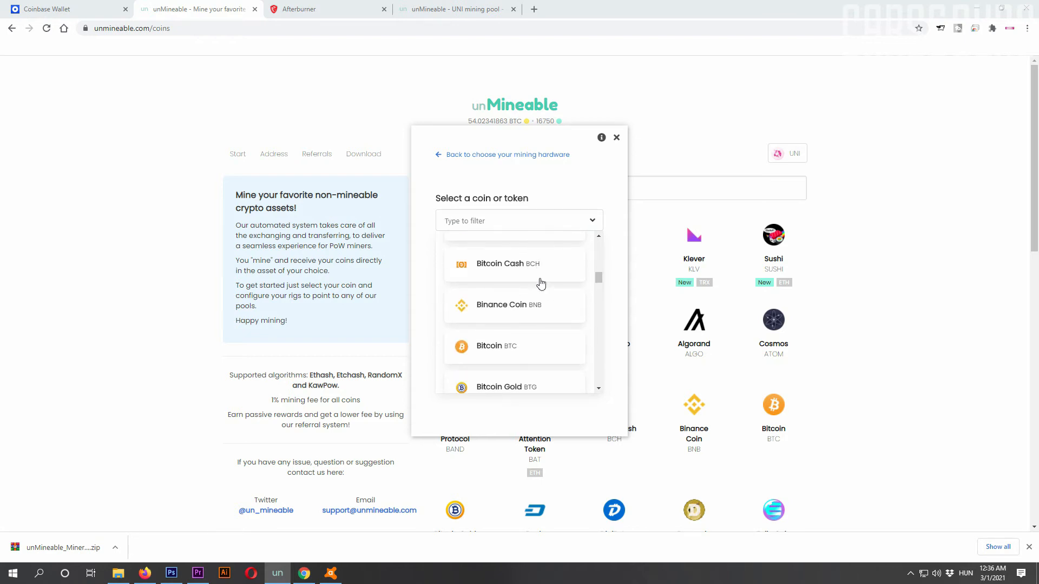
{"action": "scroll", "coordinate": [541, 283], "scroll_direction": "down", "scroll_amount": 1}
{"action": "scroll", "coordinate": [540, 283], "scroll_direction": "down", "scroll_amount": 1}
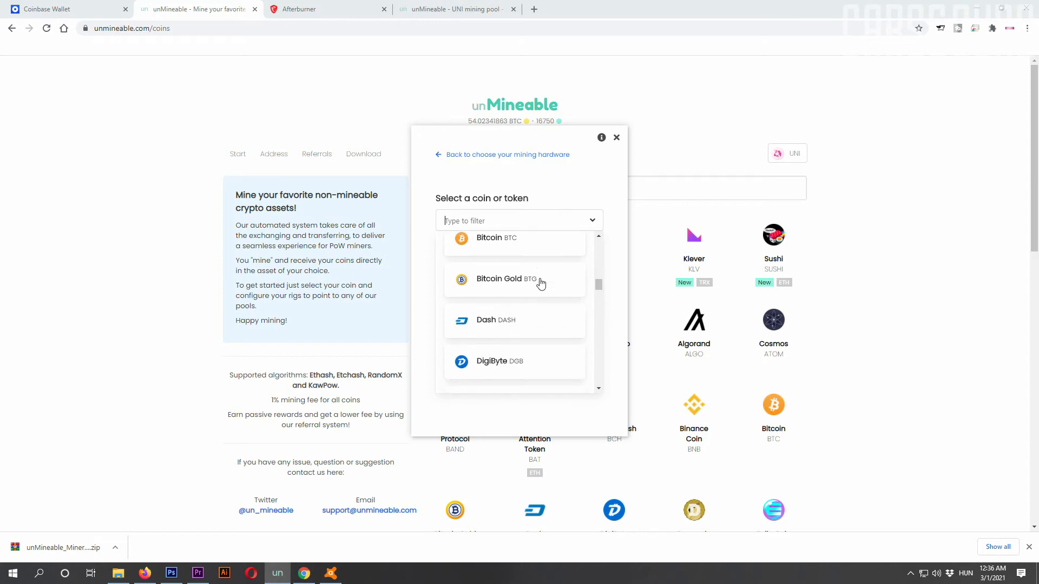
{"action": "scroll", "coordinate": [540, 284], "scroll_direction": "down", "scroll_amount": 1}
{"action": "scroll", "coordinate": [541, 283], "scroll_direction": "down", "scroll_amount": 1}
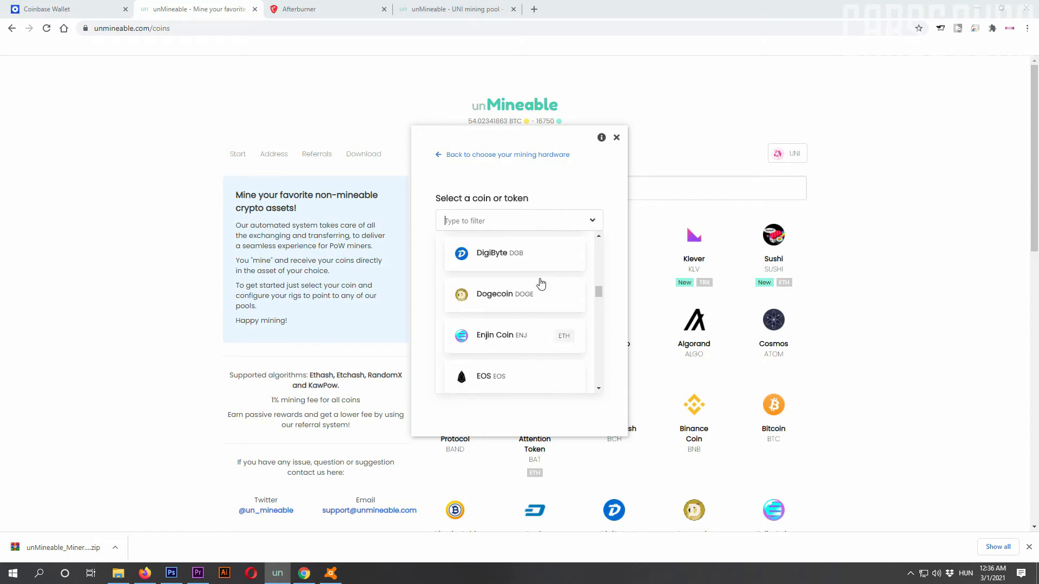
{"action": "scroll", "coordinate": [541, 284], "scroll_direction": "down", "scroll_amount": 1}
{"action": "scroll", "coordinate": [541, 284], "scroll_direction": "down", "scroll_amount": 1}
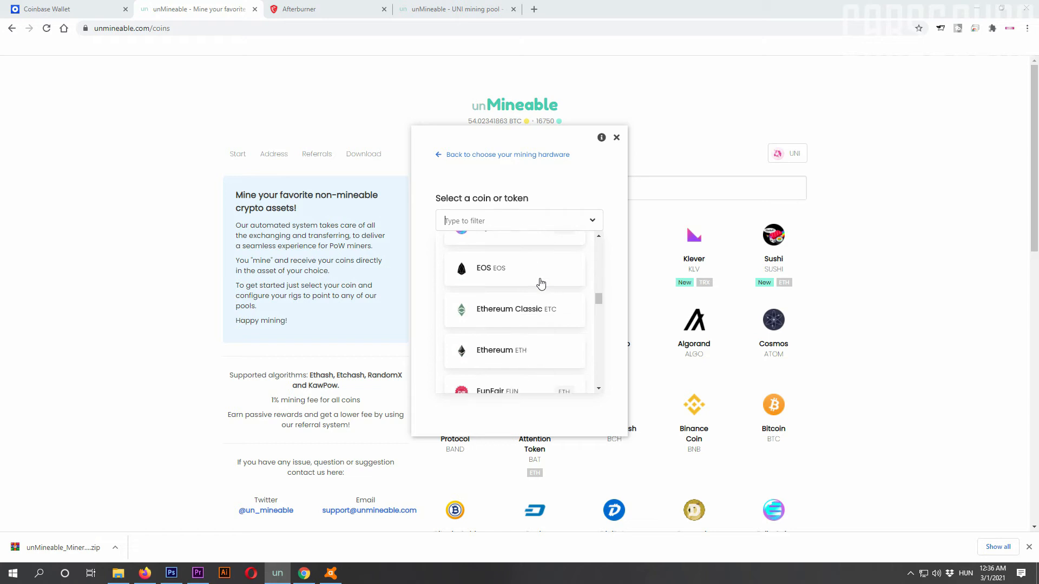
{"action": "scroll", "coordinate": [540, 283], "scroll_direction": "down", "scroll_amount": 1}
{"action": "scroll", "coordinate": [540, 284], "scroll_direction": "down", "scroll_amount": 1}
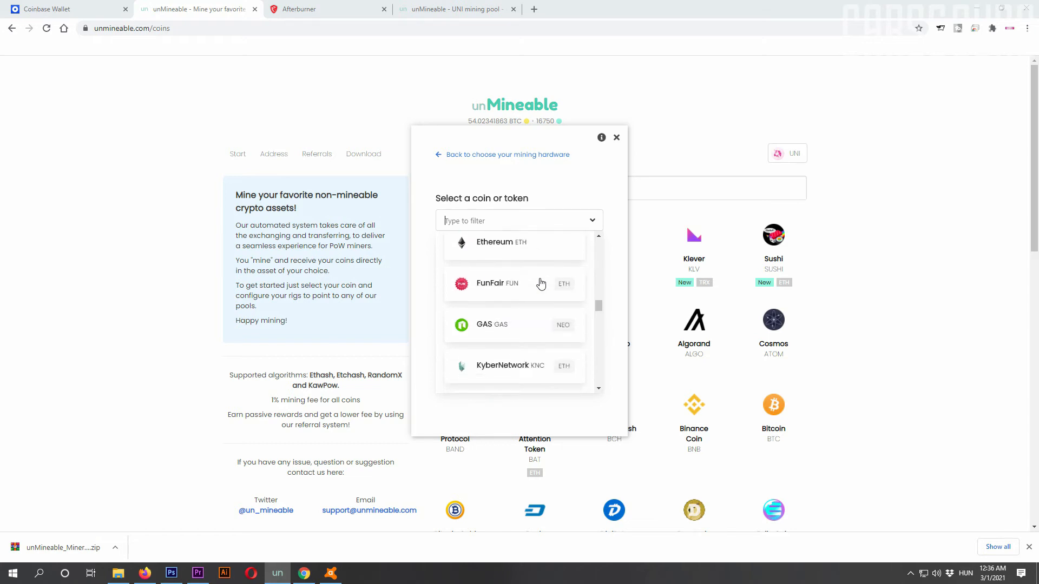
{"action": "scroll", "coordinate": [541, 283], "scroll_direction": "down", "scroll_amount": 1}
{"action": "scroll", "coordinate": [541, 283], "scroll_direction": "down", "scroll_amount": 2}
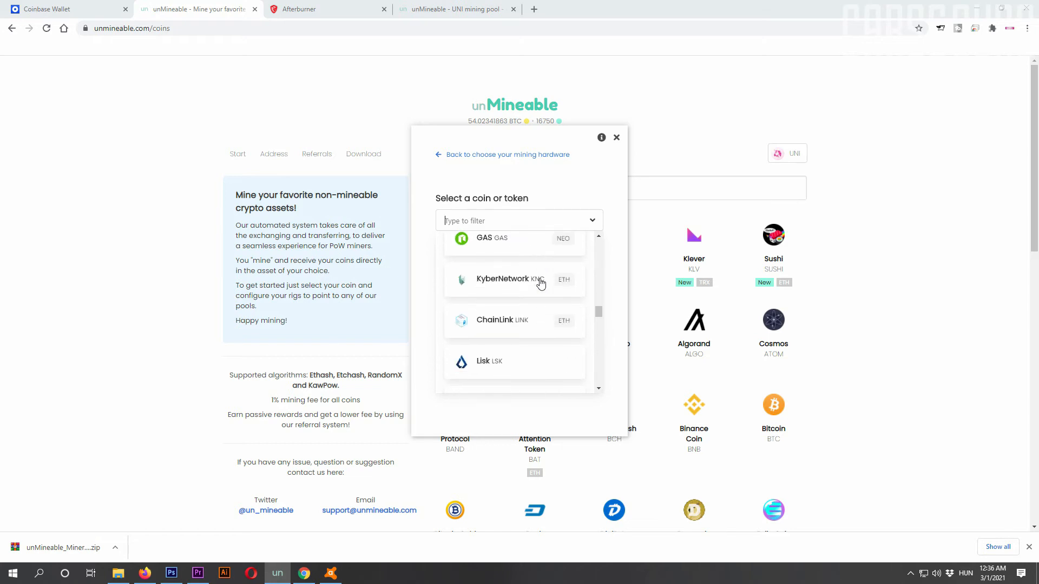
{"action": "scroll", "coordinate": [540, 283], "scroll_direction": "down", "scroll_amount": 3}
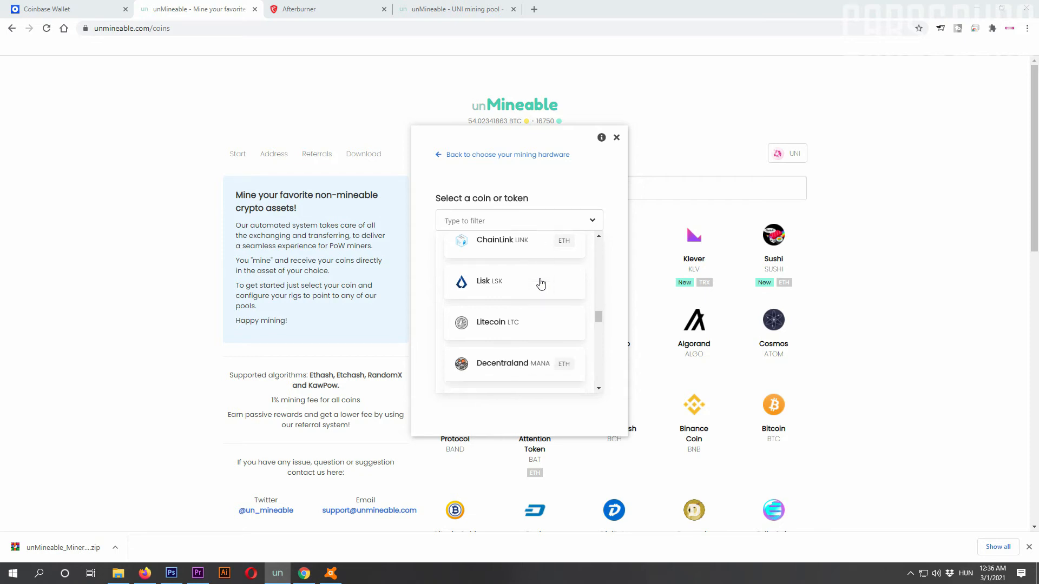
{"action": "scroll", "coordinate": [540, 283], "scroll_direction": "down", "scroll_amount": 3}
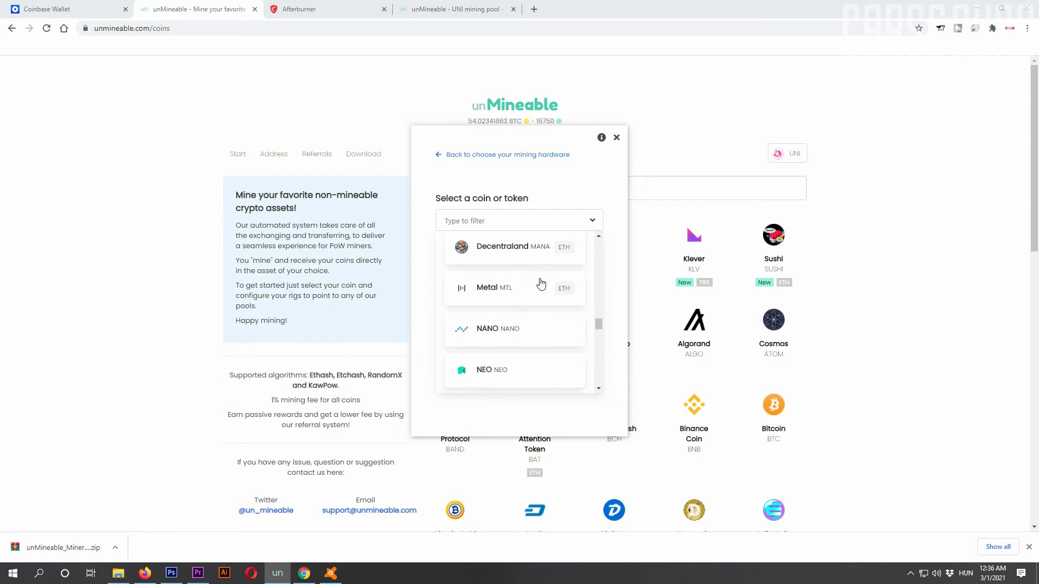
{"action": "scroll", "coordinate": [541, 284], "scroll_direction": "down", "scroll_amount": 1}
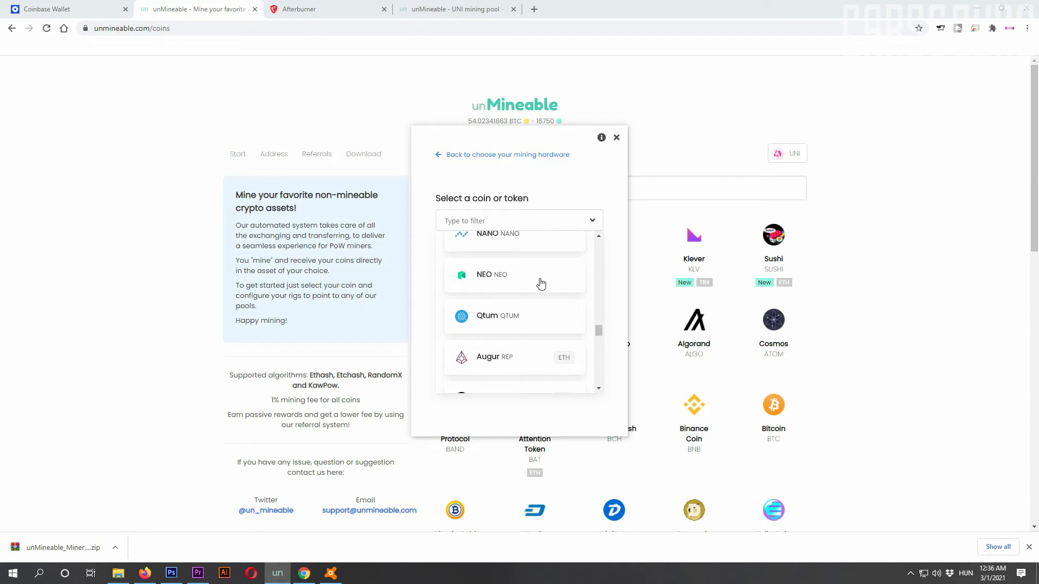
{"action": "scroll", "coordinate": [540, 284], "scroll_direction": "down", "scroll_amount": 1}
{"action": "scroll", "coordinate": [541, 284], "scroll_direction": "down", "scroll_amount": 1}
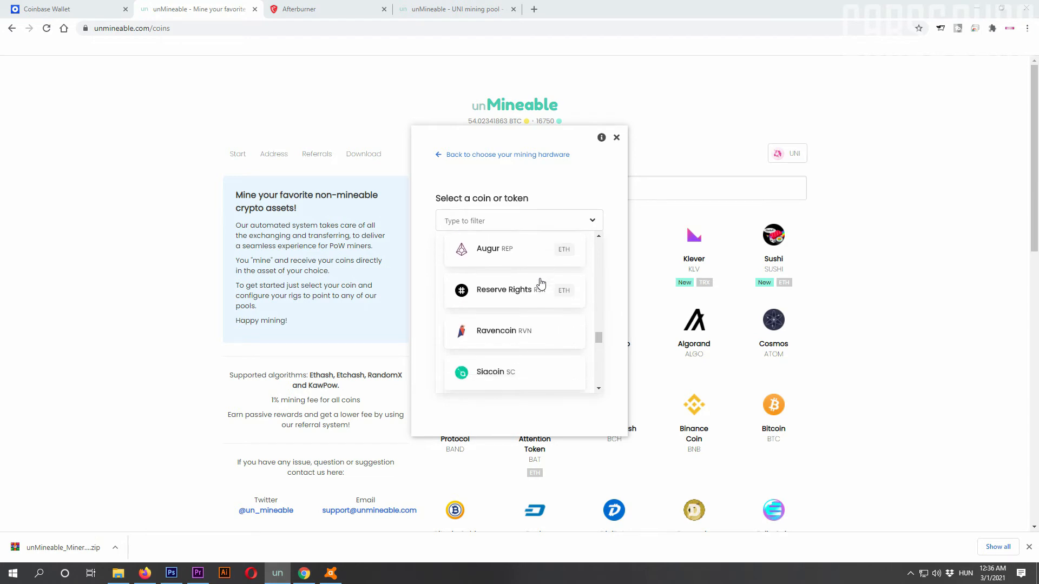
{"action": "scroll", "coordinate": [540, 284], "scroll_direction": "down", "scroll_amount": 1}
{"action": "scroll", "coordinate": [540, 284], "scroll_direction": "down", "scroll_amount": 1}
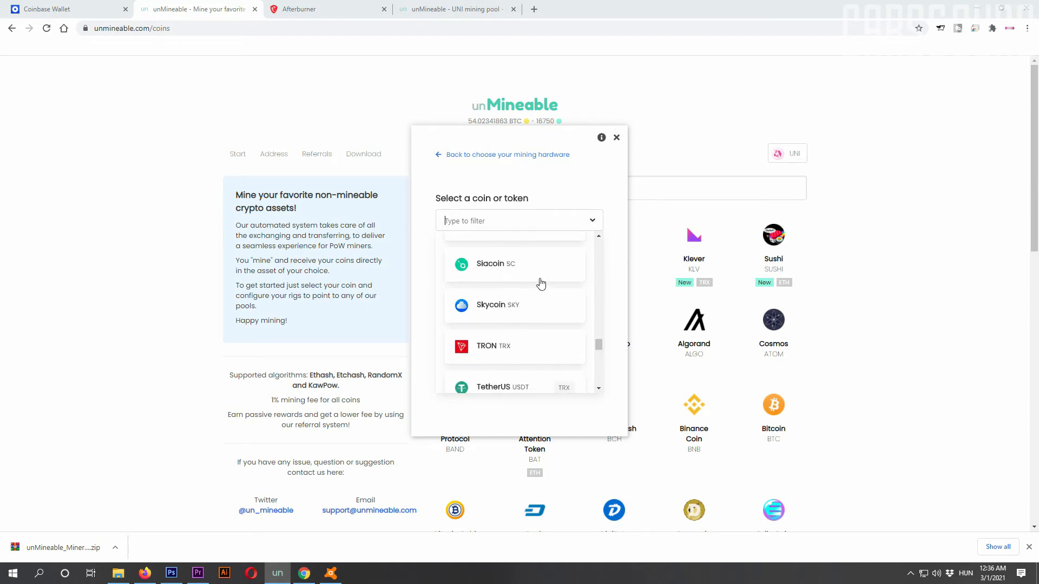
{"action": "scroll", "coordinate": [541, 283], "scroll_direction": "down", "scroll_amount": 1}
{"action": "scroll", "coordinate": [540, 284], "scroll_direction": "down", "scroll_amount": 1}
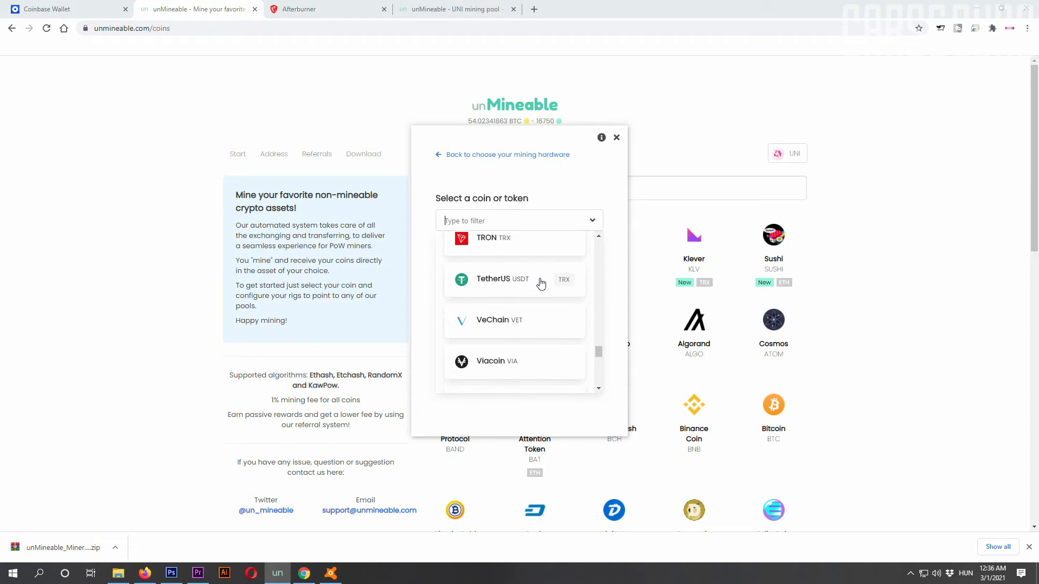
{"action": "scroll", "coordinate": [540, 283], "scroll_direction": "down", "scroll_amount": 1}
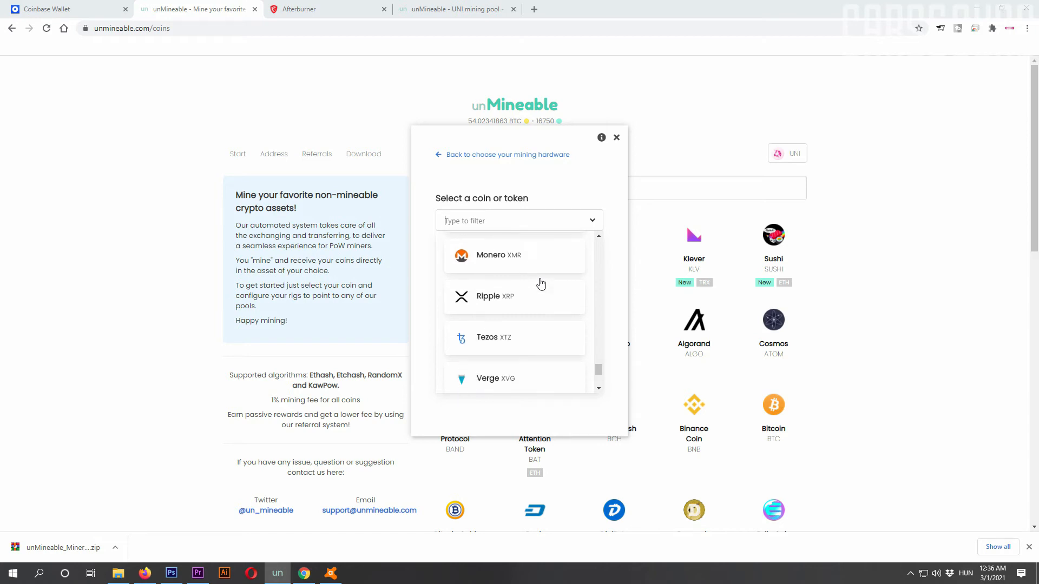
{"action": "scroll", "coordinate": [541, 284], "scroll_direction": "down", "scroll_amount": 1}
{"action": "scroll", "coordinate": [540, 284], "scroll_direction": "down", "scroll_amount": 1}
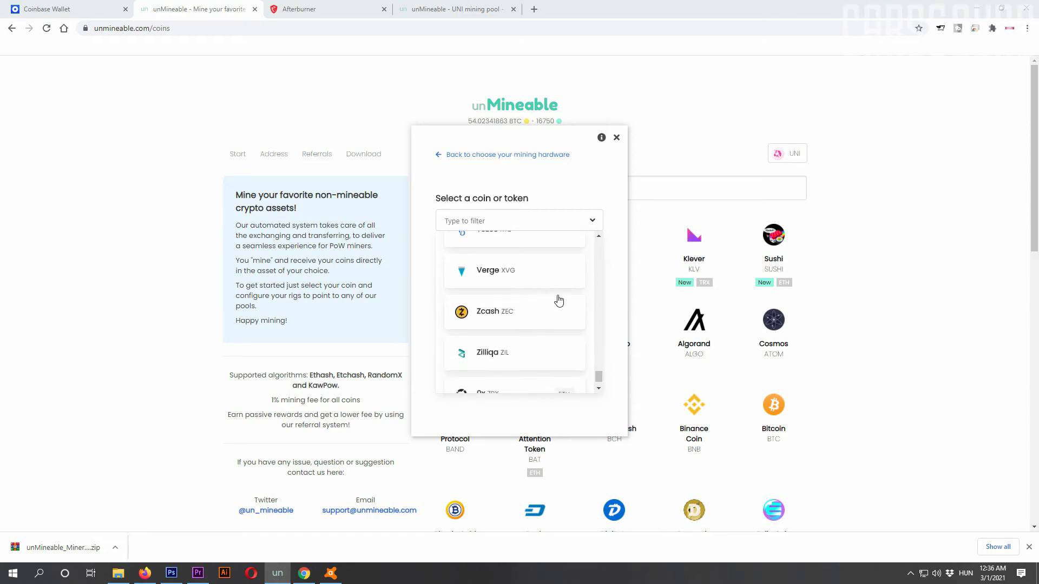
{"action": "scroll", "coordinate": [563, 303], "scroll_direction": "down", "scroll_amount": 1}
Step: Select Uniswap (UNI) as the coin to mine
{"action": "scroll", "coordinate": [567, 332], "scroll_direction": "up", "scroll_amount": 10}
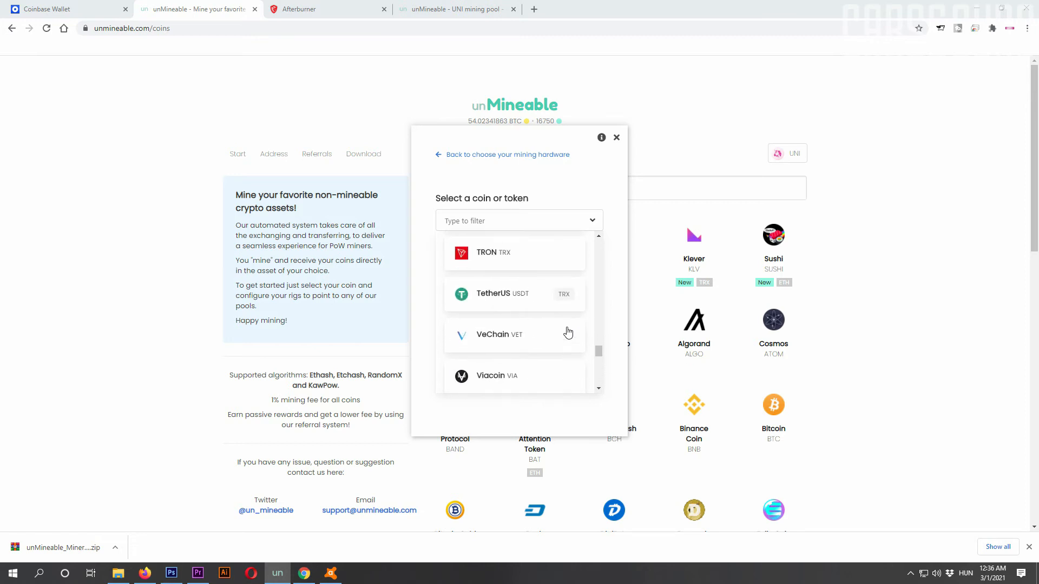
{"action": "scroll", "coordinate": [568, 332], "scroll_direction": "up", "scroll_amount": 7}
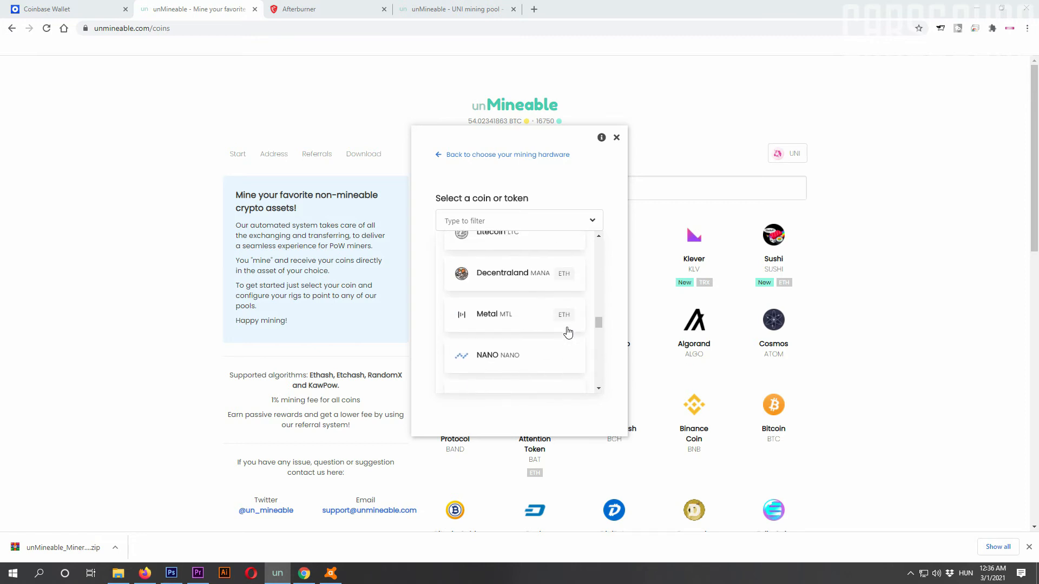
{"action": "scroll", "coordinate": [568, 332], "scroll_direction": "up", "scroll_amount": 8}
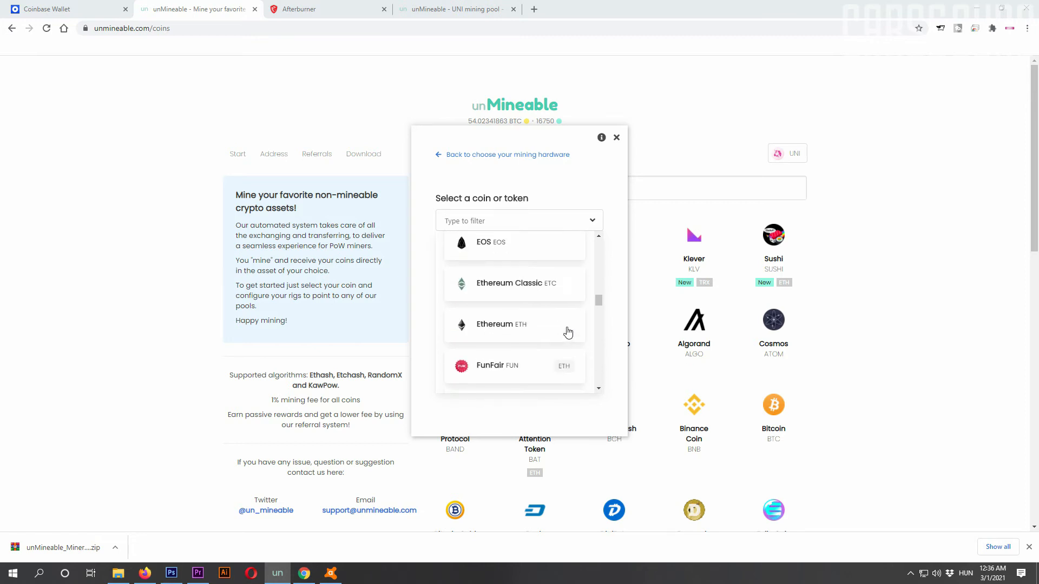
{"action": "scroll", "coordinate": [568, 332], "scroll_direction": "up", "scroll_amount": 6}
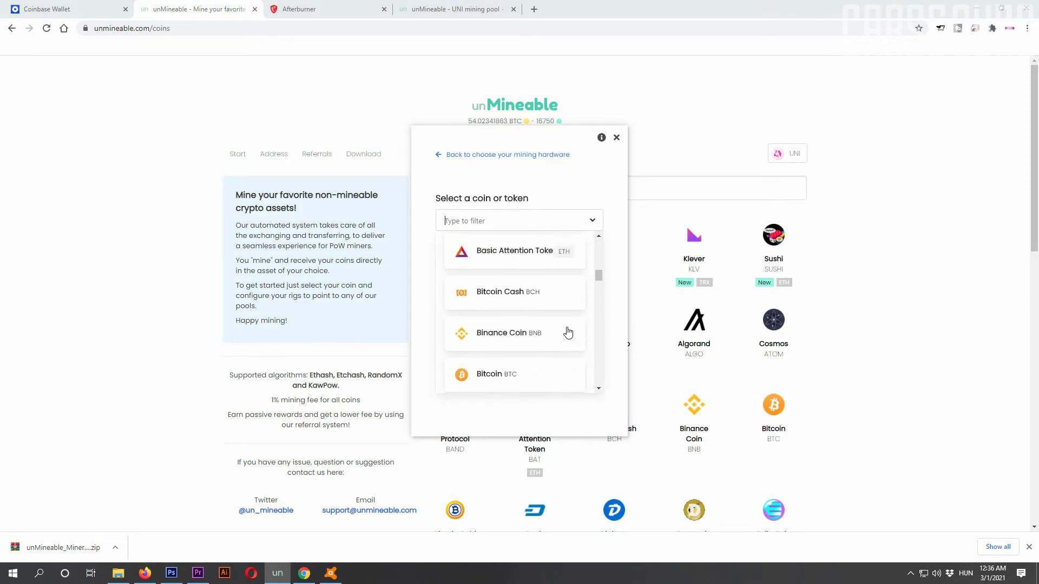
{"action": "scroll", "coordinate": [568, 332], "scroll_direction": "up", "scroll_amount": 4}
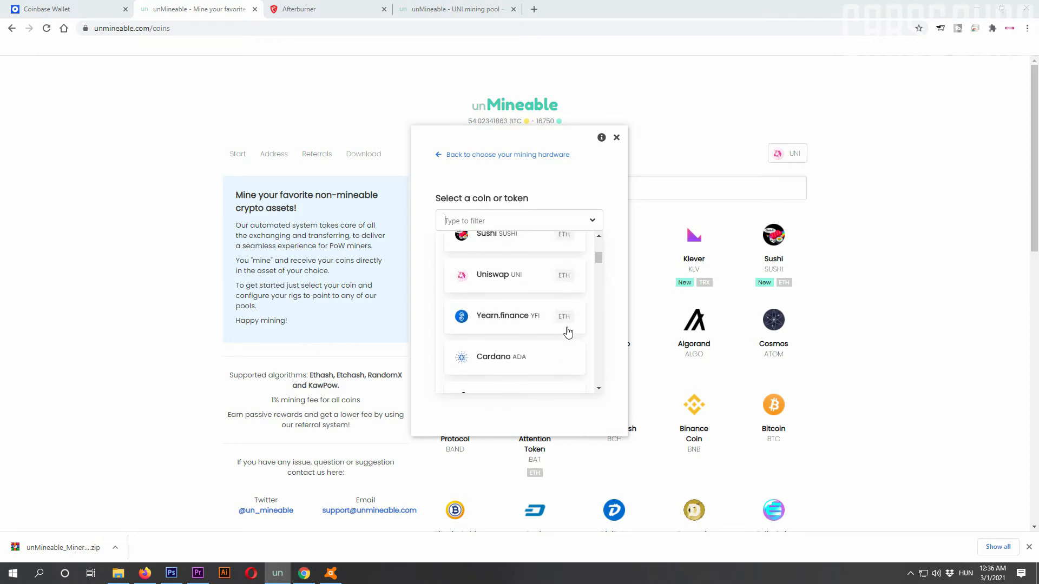
{"action": "left_click", "coordinate": [524, 332]}
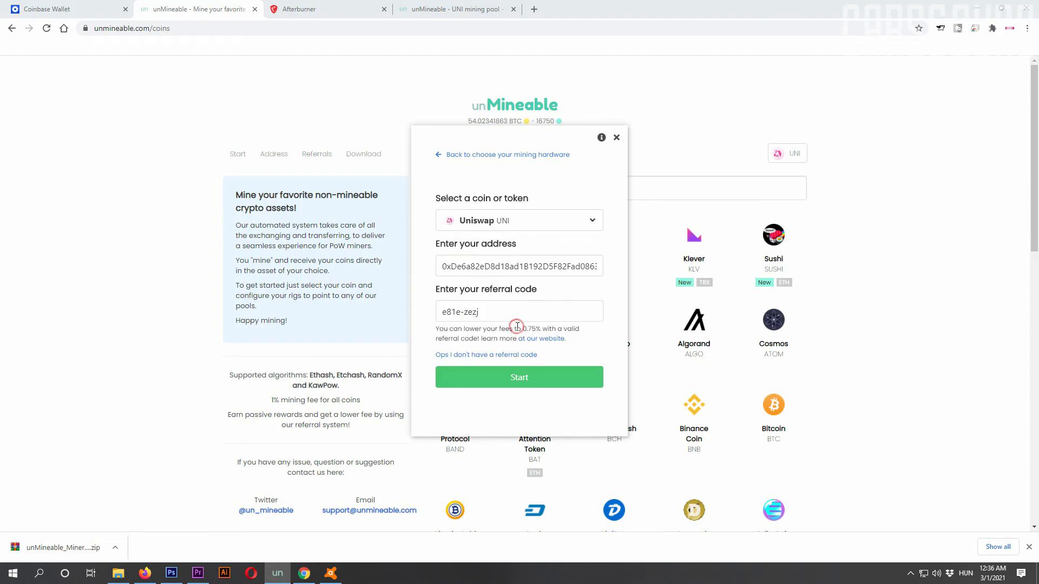